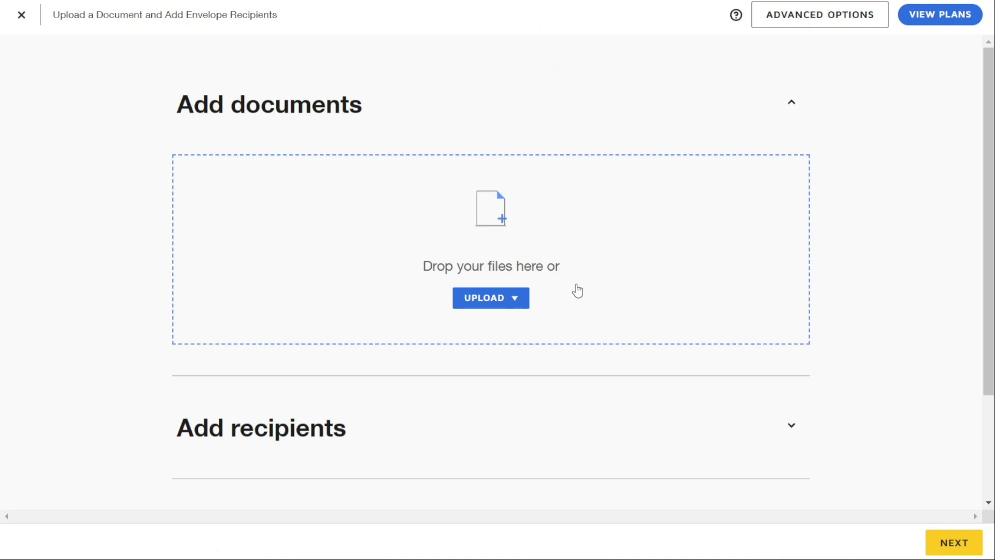
Step: Upload Sign.pdf from the desktop into a new envelope
left_click(515, 299)
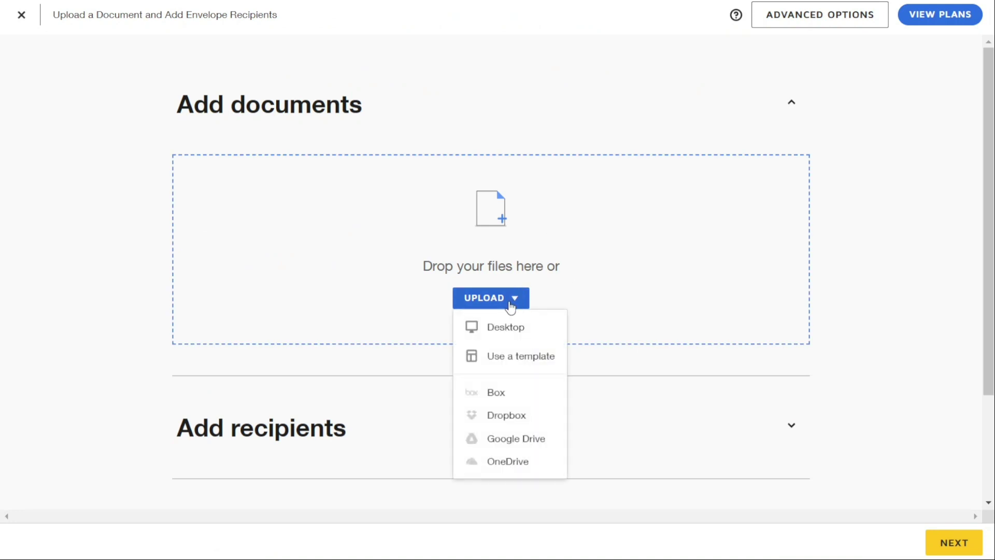
left_click(571, 273)
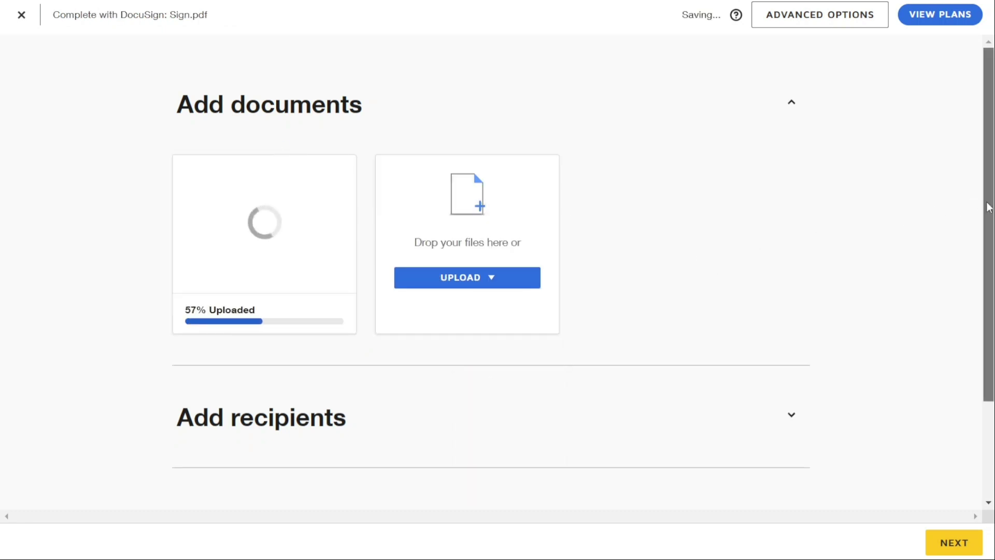
scroll(988, 207, "down", 2)
Step: Add Emma Digital from the saved contact suggestion as the signing recipient
left_click(794, 367)
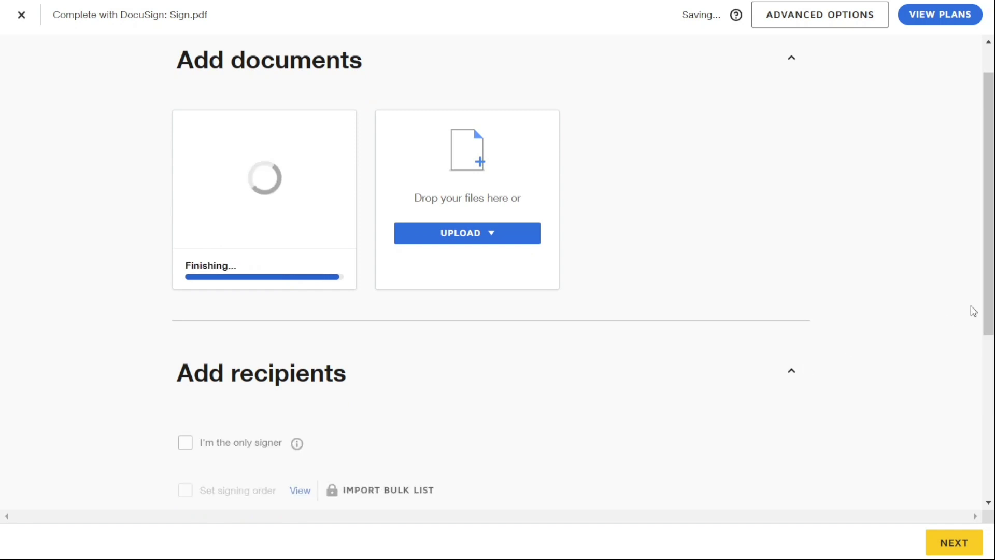
scroll(975, 373, "down", 3)
scroll(967, 420, "down", 2)
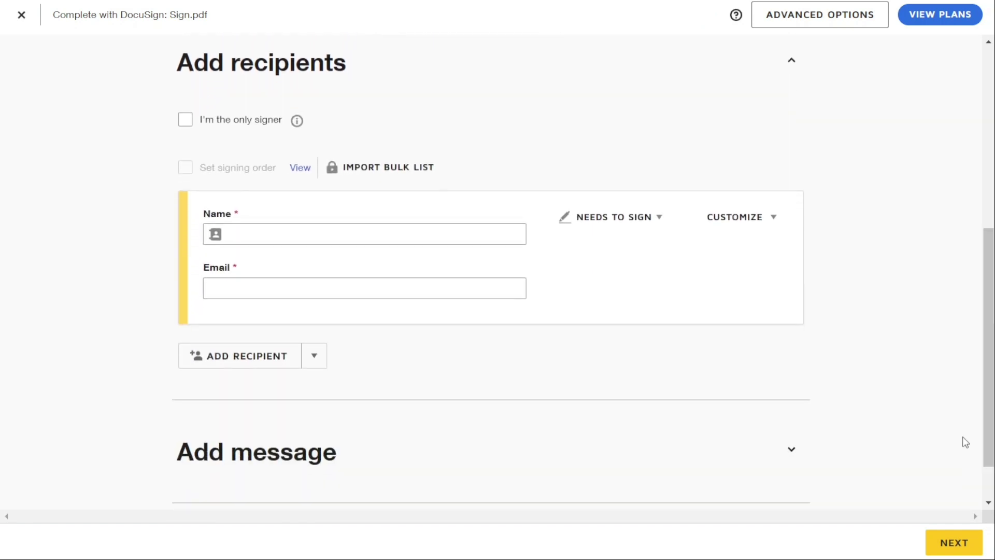
left_click(441, 241)
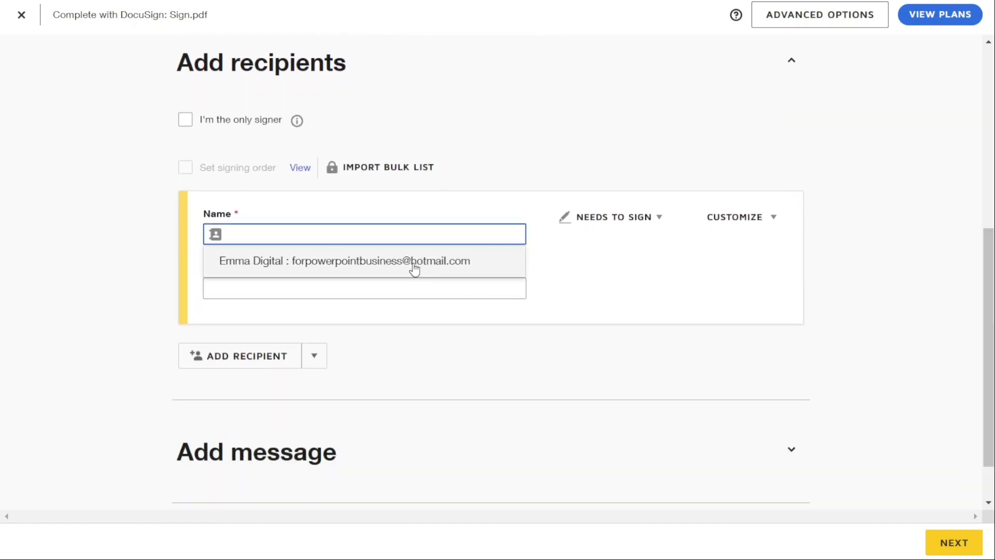
left_click(414, 265)
left_click(316, 358)
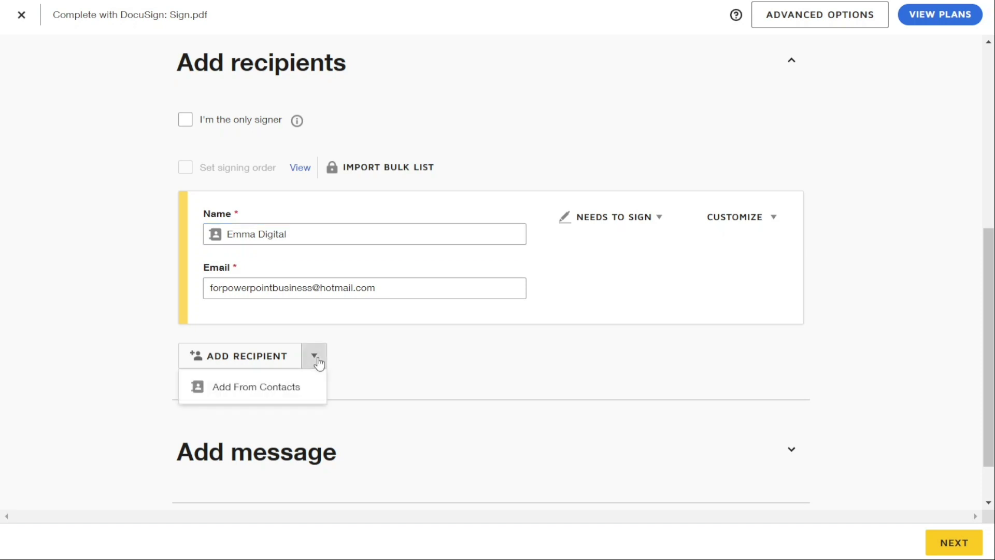
left_click(464, 369)
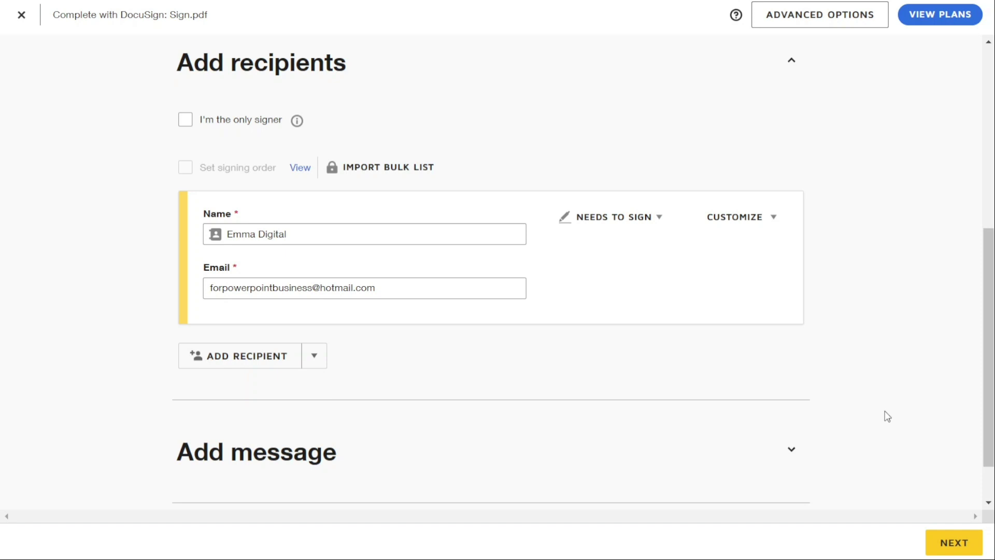
Step: Drag a Signature field for Emma Digital onto the empty space below Sign.pdf's last paragraph
left_click(942, 546)
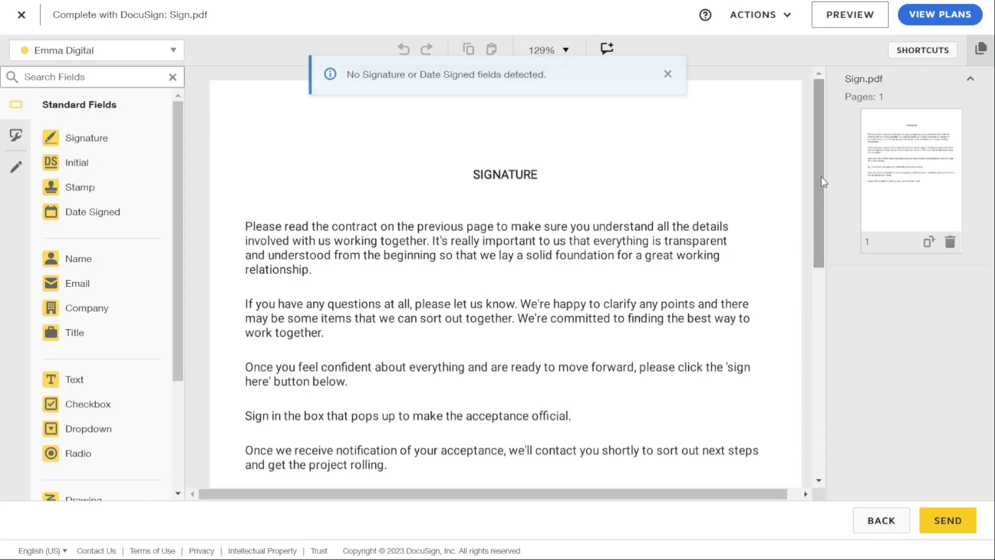
left_click_drag(817, 186, 817, 335)
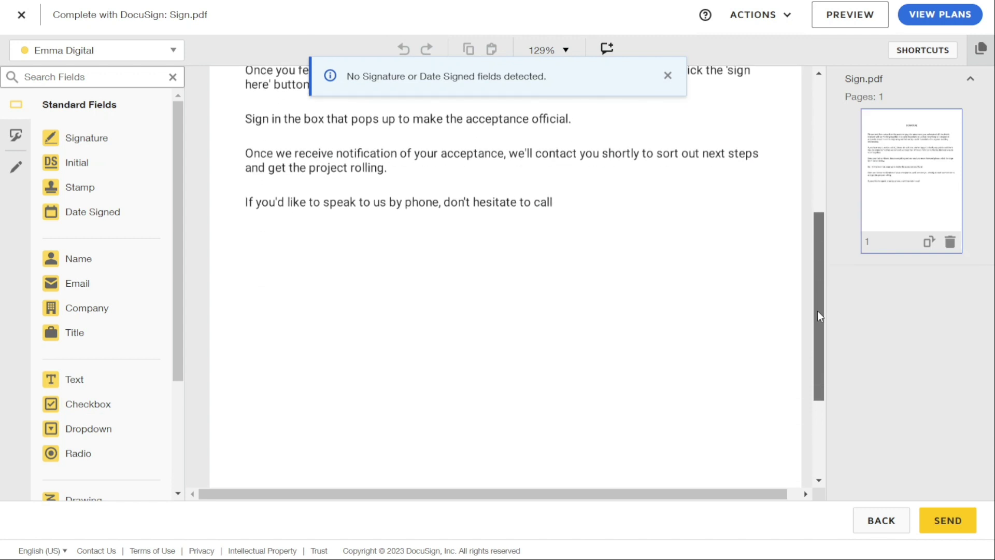
left_click(667, 76)
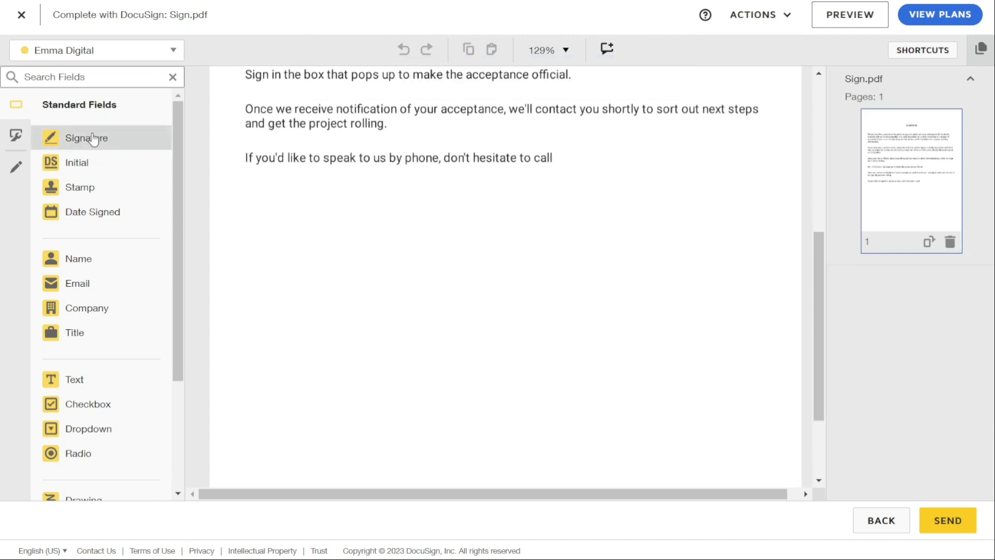
left_click_drag(118, 138, 311, 160)
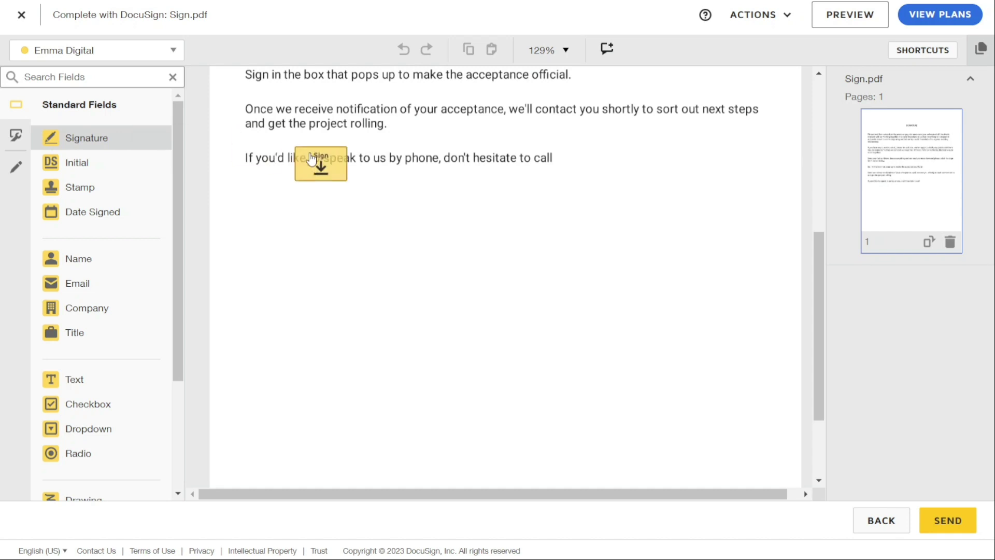
mouse_move(311, 159)
left_mouse_down()
mouse_move(506, 214)
mouse_move(642, 276)
mouse_move(698, 224)
mouse_move(692, 252)
mouse_move(616, 284)
left_mouse_up()
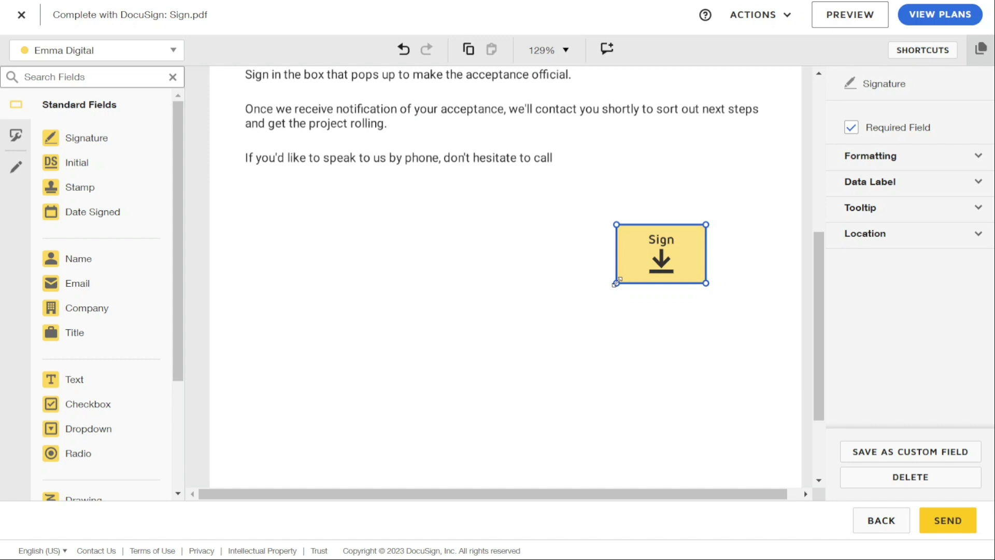
Step: Nudge Emma Digital's Signature field up-right and shrink it to a small box
left_click(565, 241)
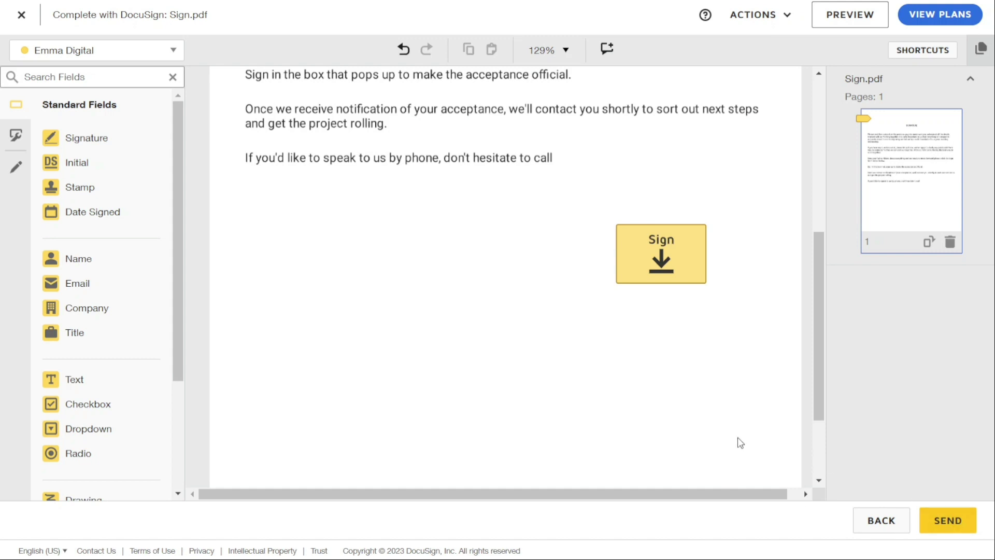
left_click(668, 260)
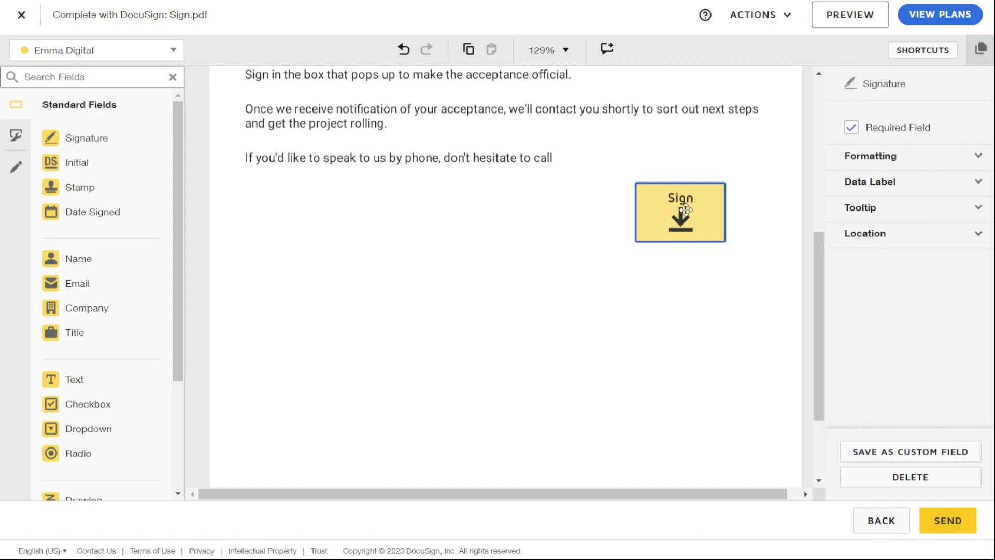
left_click_drag(668, 260, 681, 214)
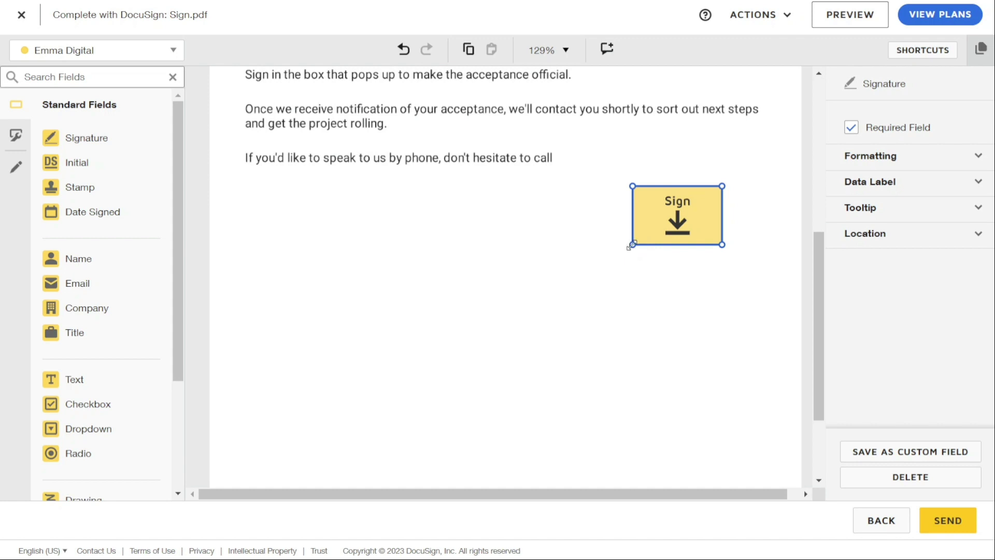
left_click_drag(632, 246, 677, 214)
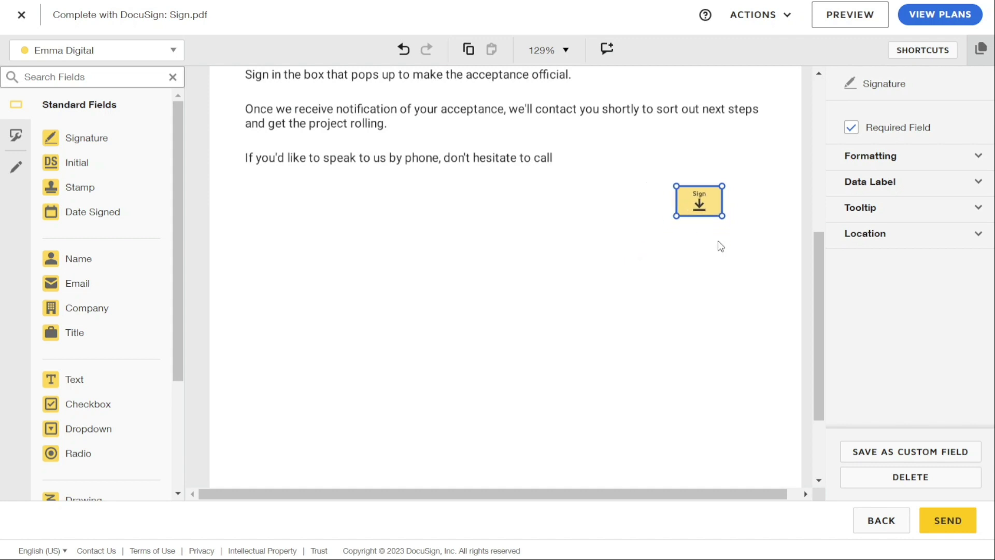
left_click(720, 264)
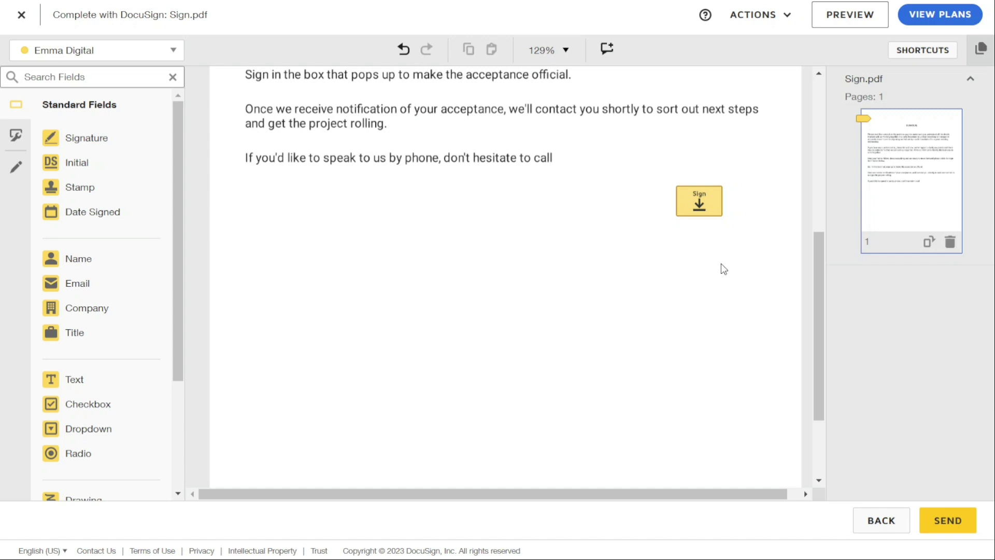